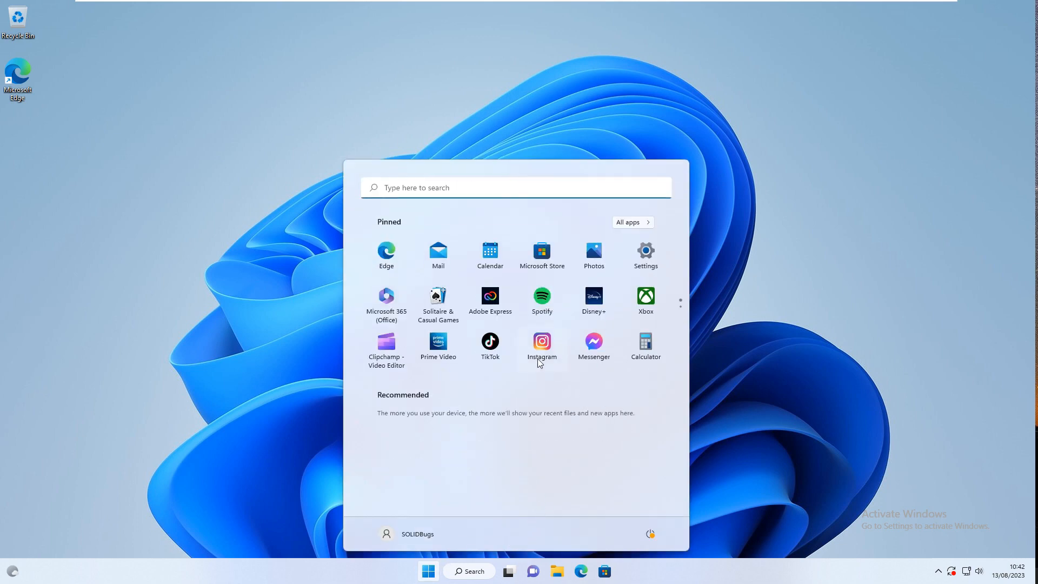
Uninstall the pinned Instagram app from the Start menu and confirm its removal
{"action": "right_click", "coordinate": [482, 305]}
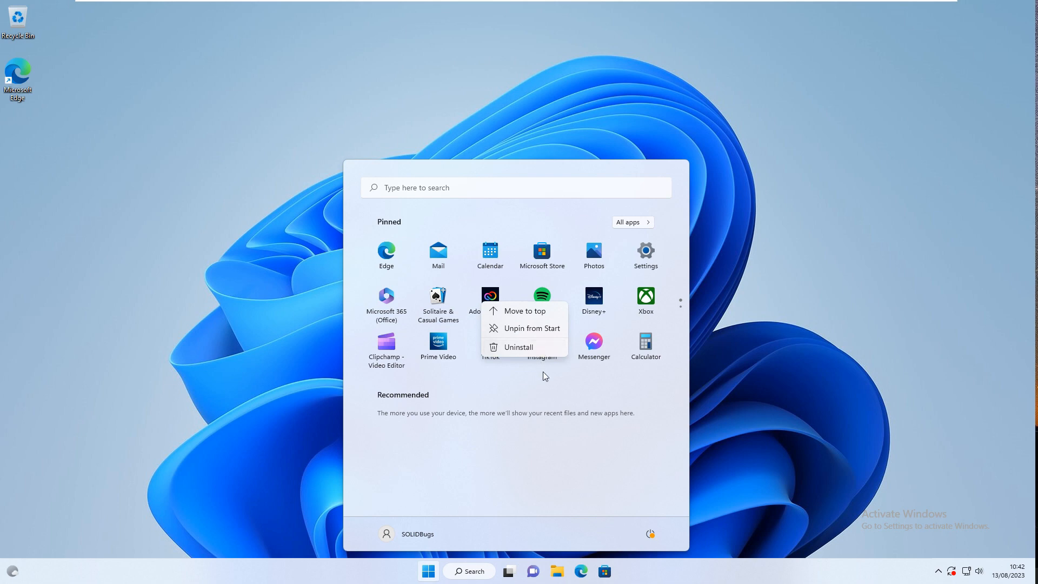
{"action": "left_click", "coordinate": [547, 391]}
{"action": "right_click", "coordinate": [549, 351]}
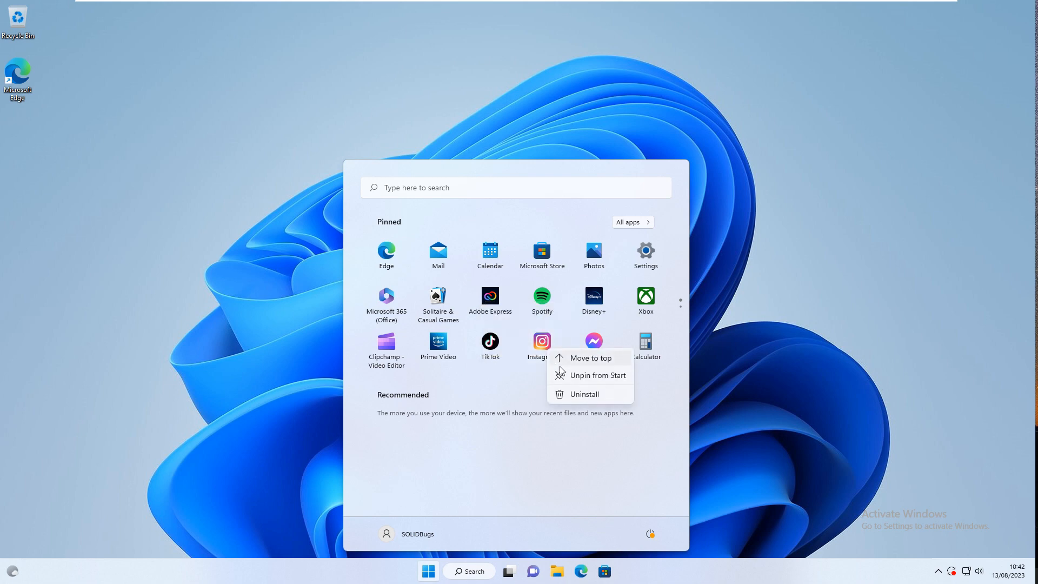
{"action": "left_click", "coordinate": [611, 397]}
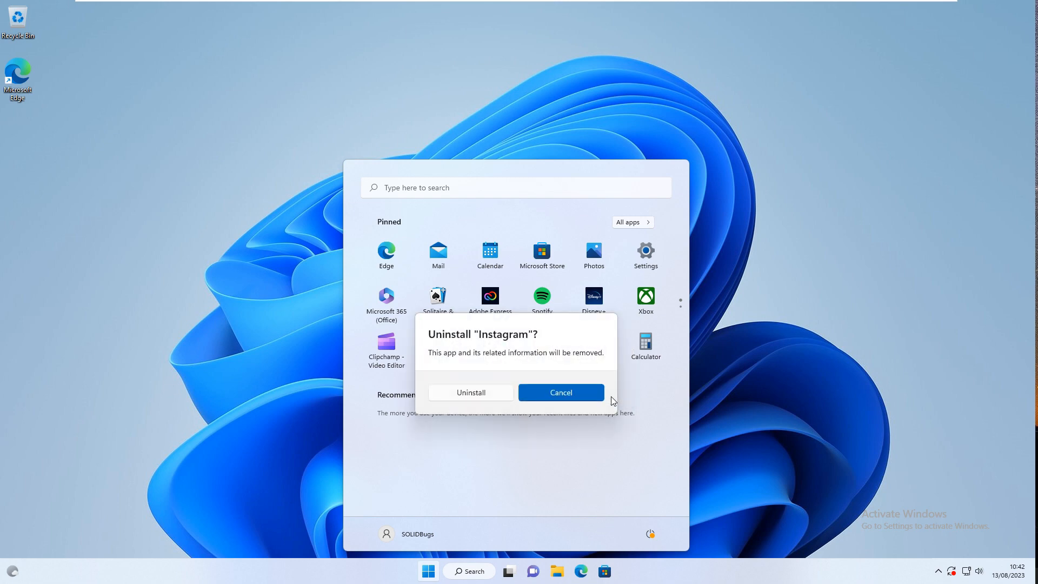
{"action": "left_click", "coordinate": [493, 397]}
{"action": "left_click", "coordinate": [471, 393]}
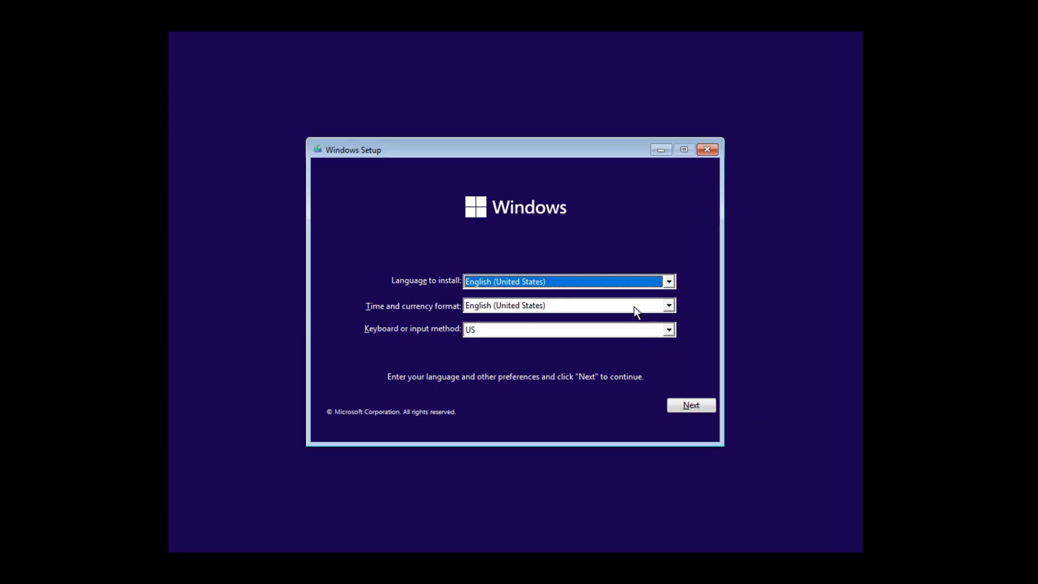
Set the time and currency format to English (World) and the keyboard to German, and start the Windows installation
{"action": "left_click", "coordinate": [653, 309]}
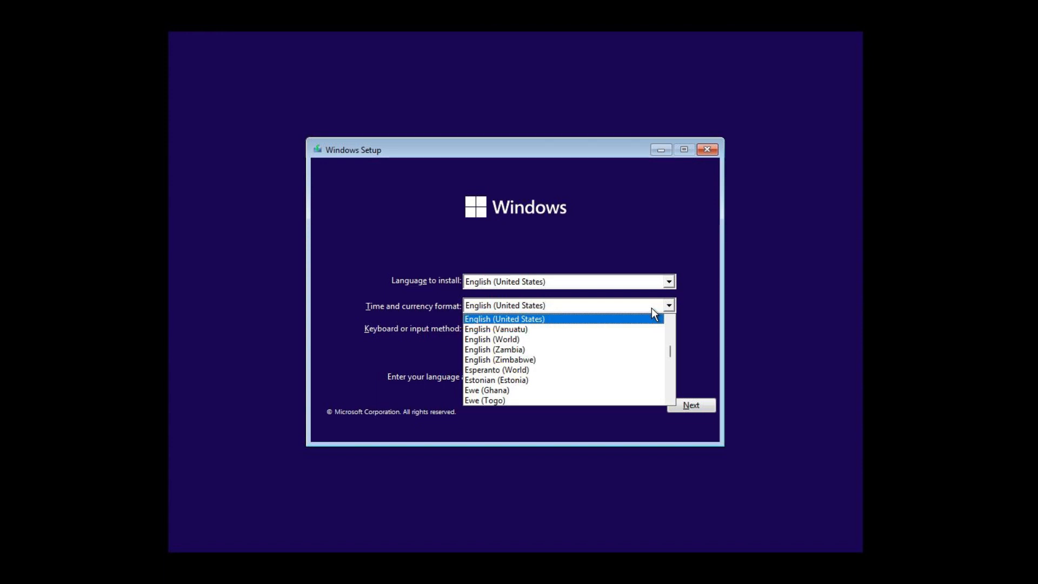
{"action": "left_click", "coordinate": [622, 340]}
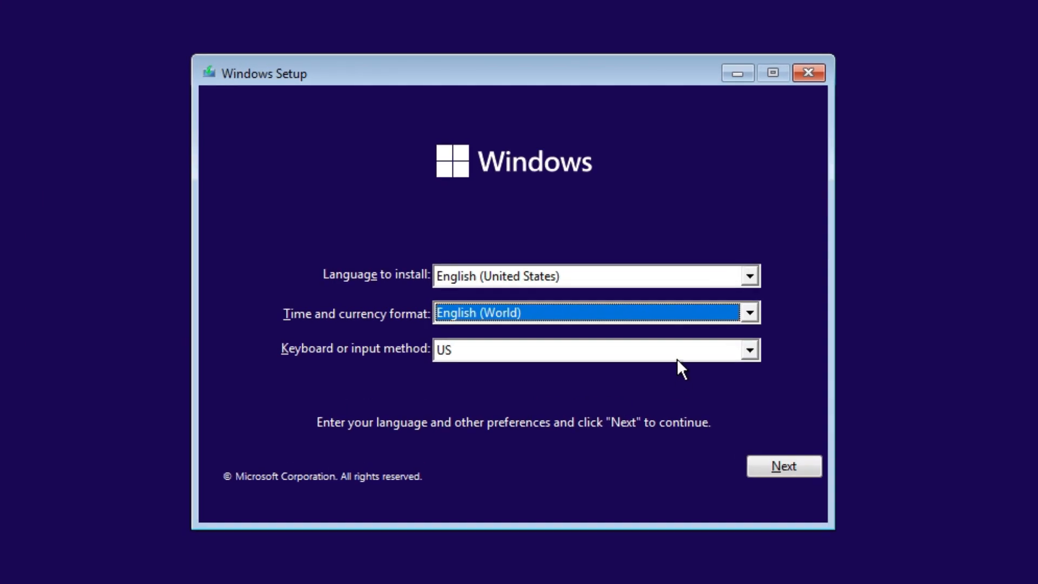
{"action": "left_click", "coordinate": [623, 331]}
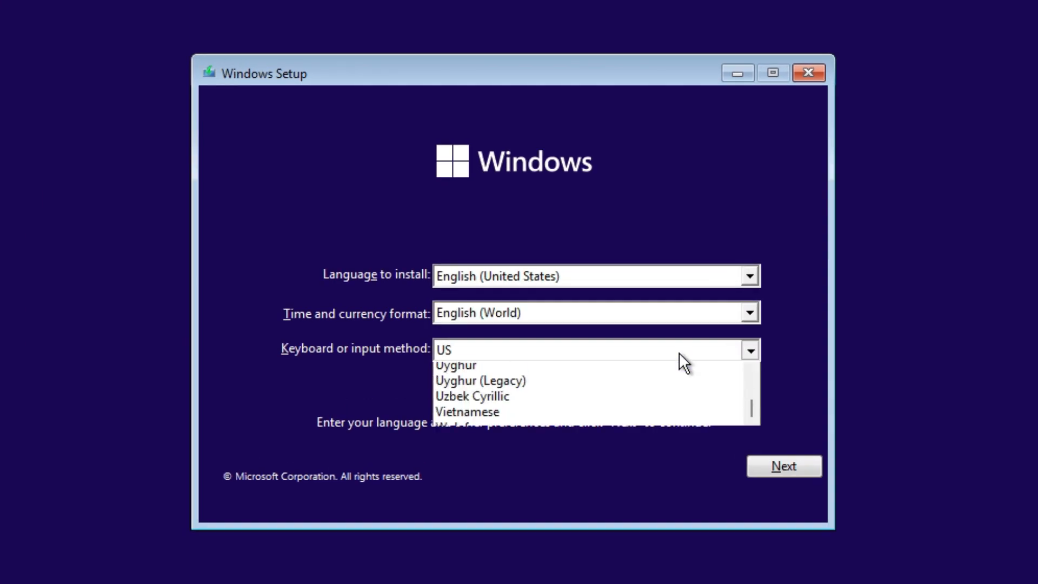
{"action": "key", "text": "g"}
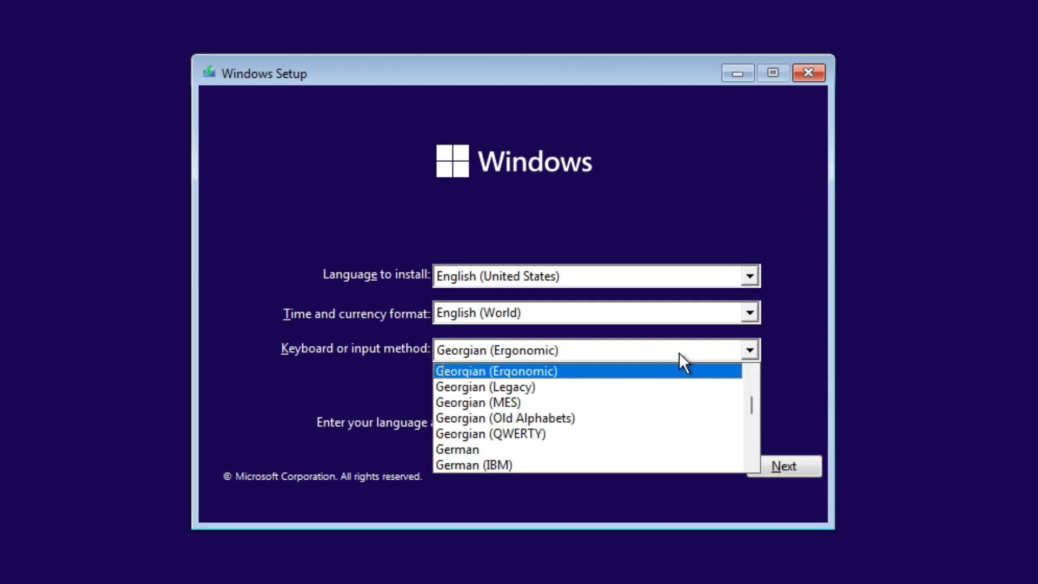
{"action": "left_click", "coordinate": [642, 445]}
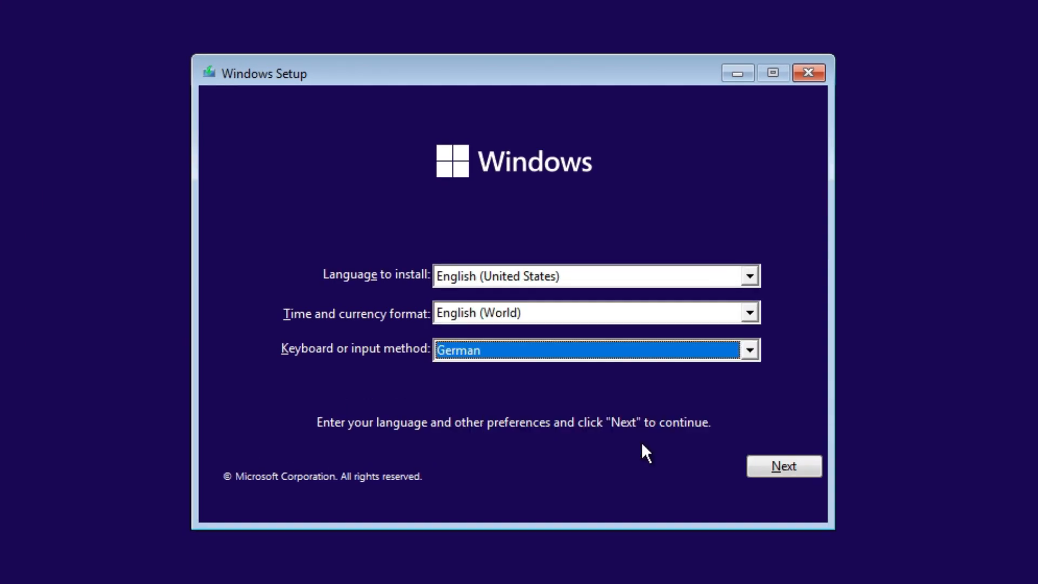
{"action": "left_click", "coordinate": [790, 473]}
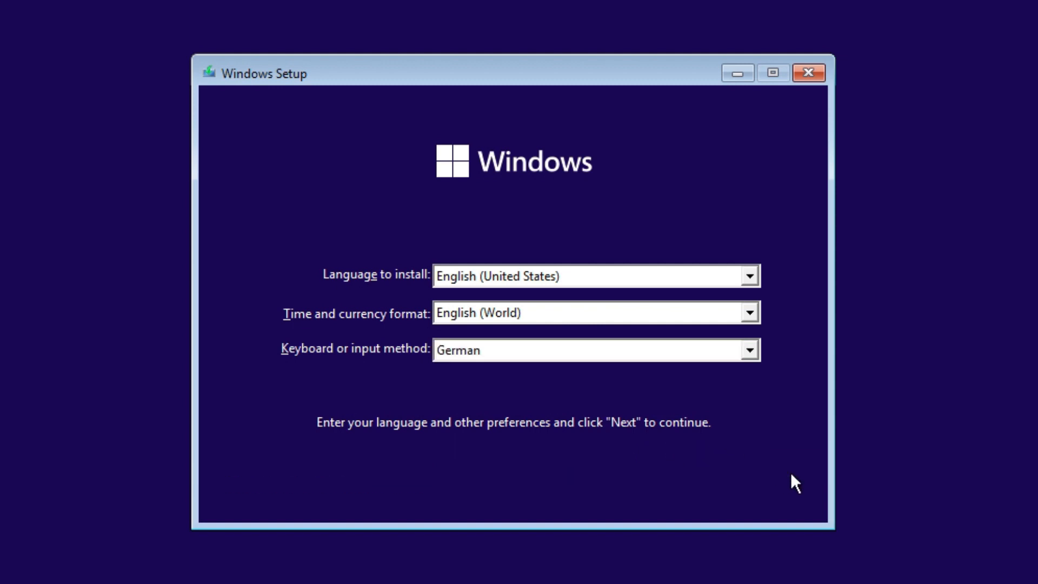
{"action": "left_click", "coordinate": [540, 315]}
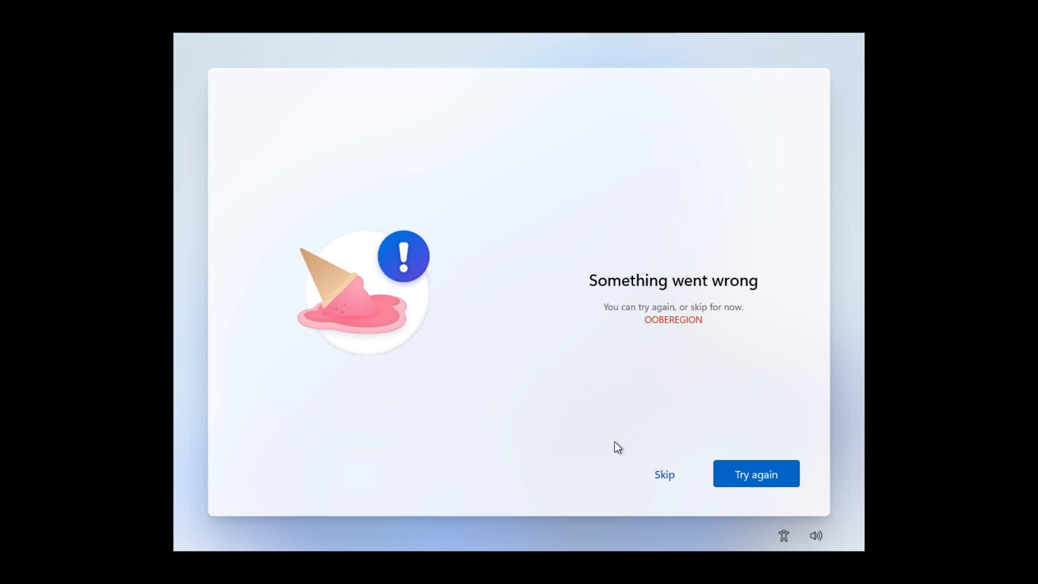
Skip the OOBEREGION error page and name the device SOLIDBugs
{"action": "left_click", "coordinate": [666, 477]}
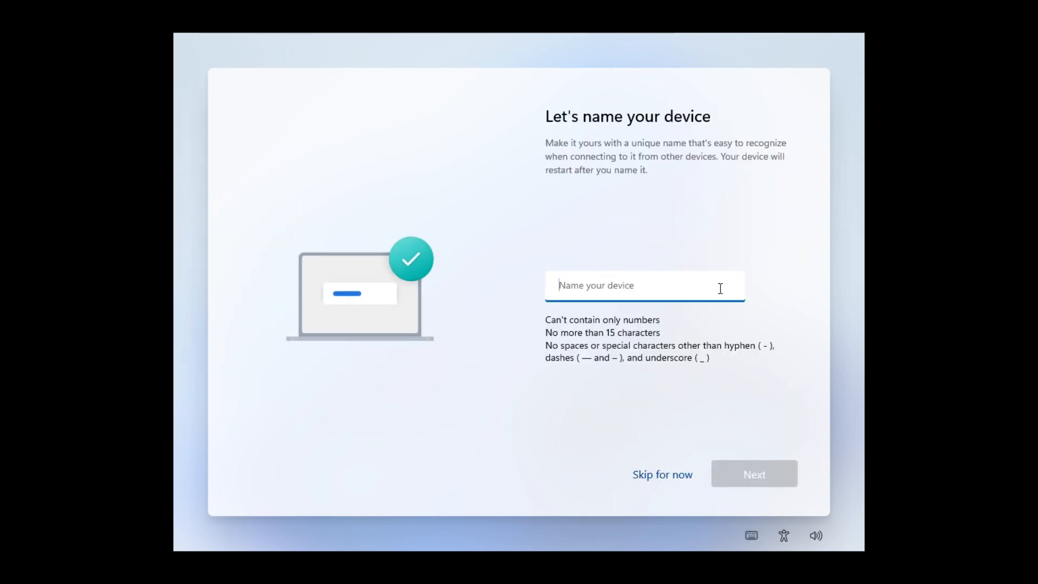
{"action": "type", "text": "SOL"}
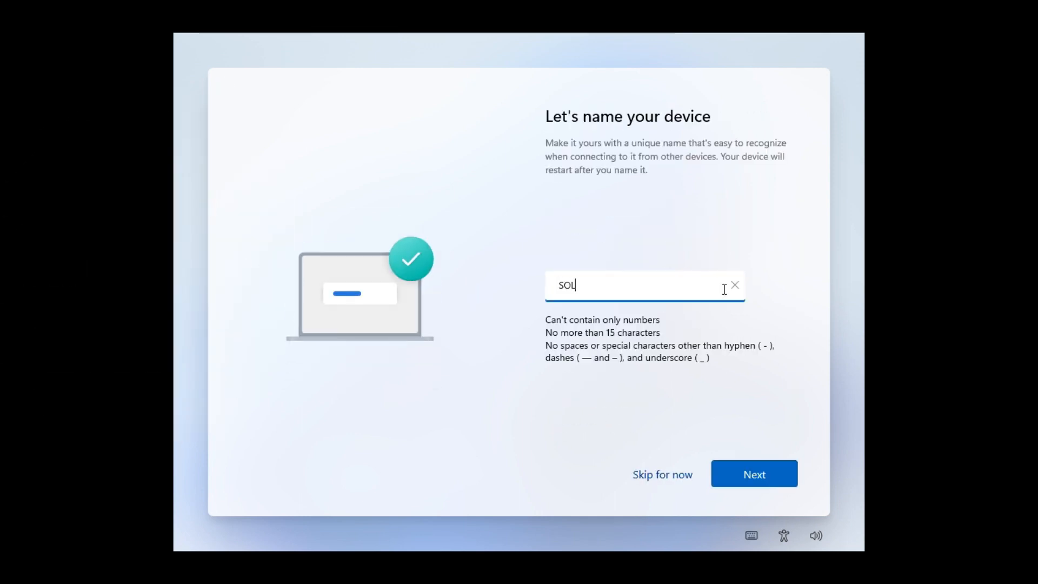
{"action": "type", "text": "IDBugs"}
{"action": "left_click", "coordinate": [747, 479]}
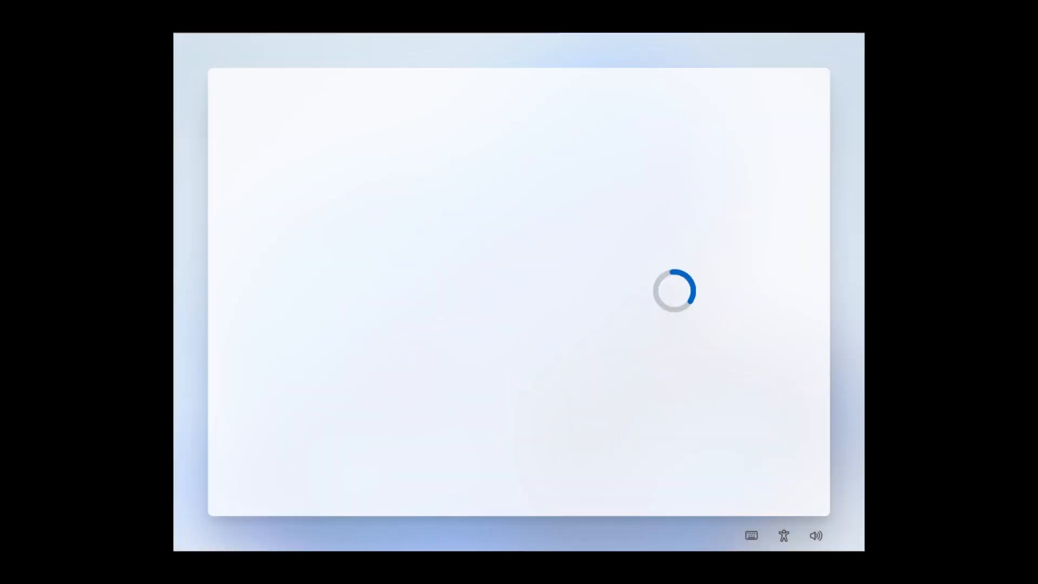
Proceed to the Microsoft account sign-in and submit a placeholder account e-mail
{"action": "left_click", "coordinate": [736, 480]}
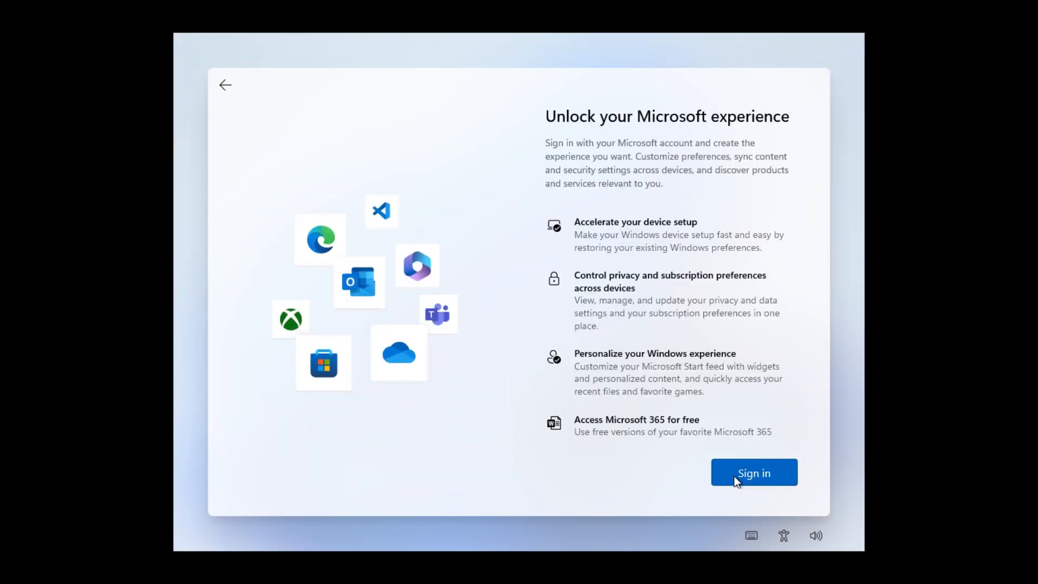
{"action": "left_click", "coordinate": [736, 479]}
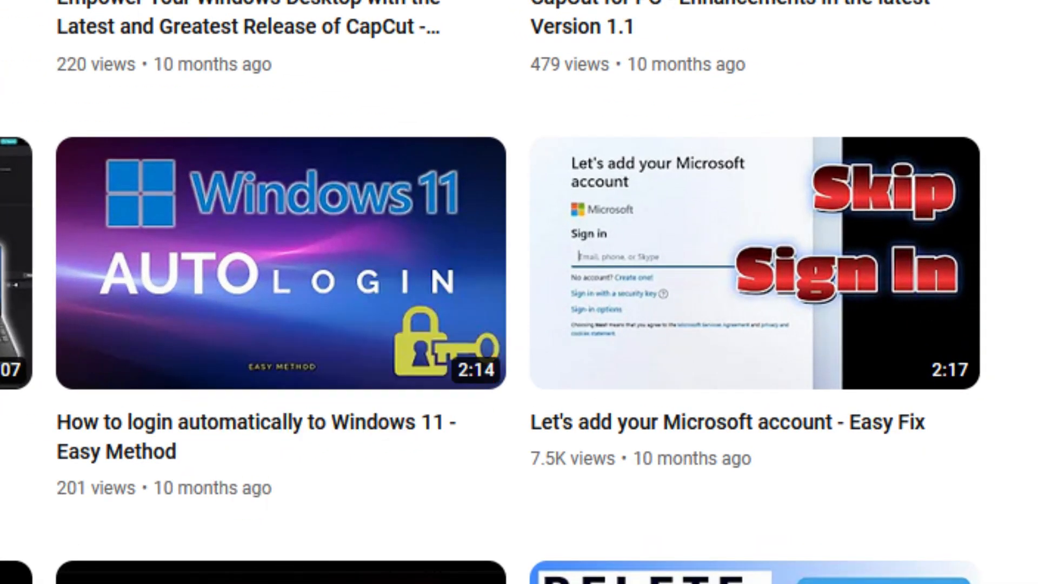
{"action": "type", "text": "no@thankyou.com"}
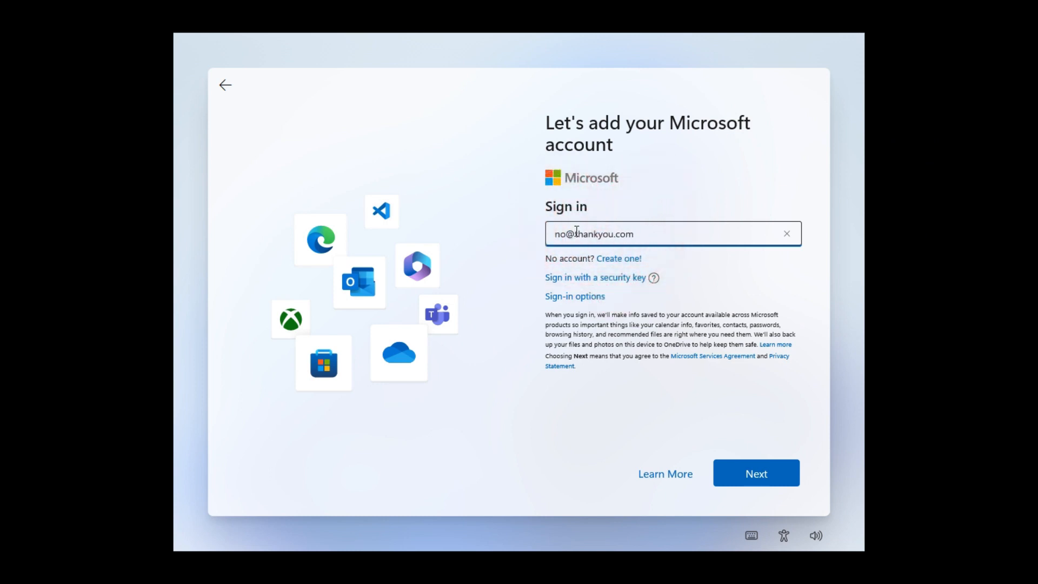
{"action": "left_click", "coordinate": [762, 476]}
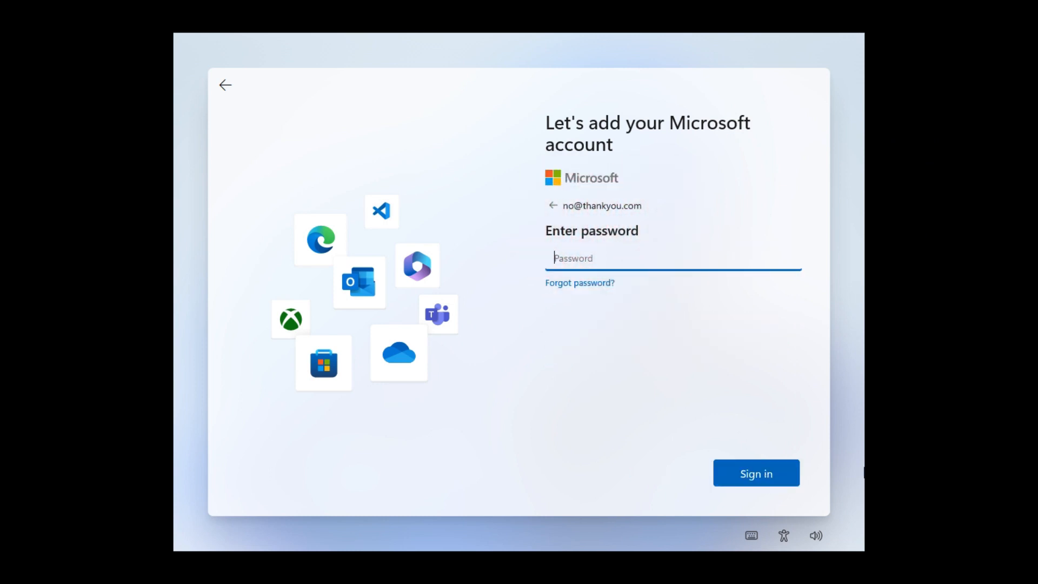
Submit a dummy Microsoft account password and continue to the local account setup
{"action": "left_click", "coordinate": [646, 258]}
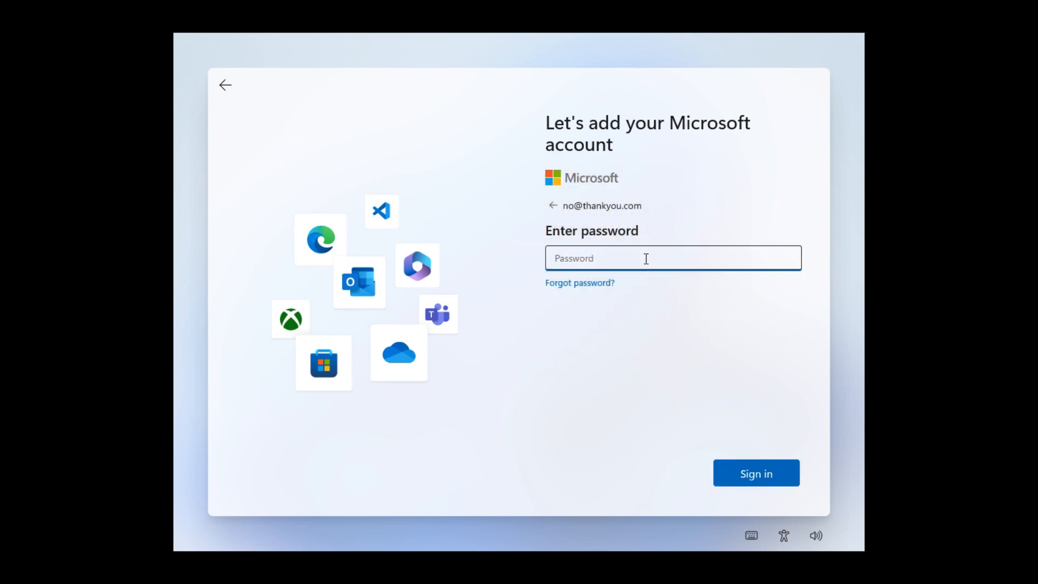
{"action": "type", "text": "•••••••"}
{"action": "left_click", "coordinate": [744, 477]}
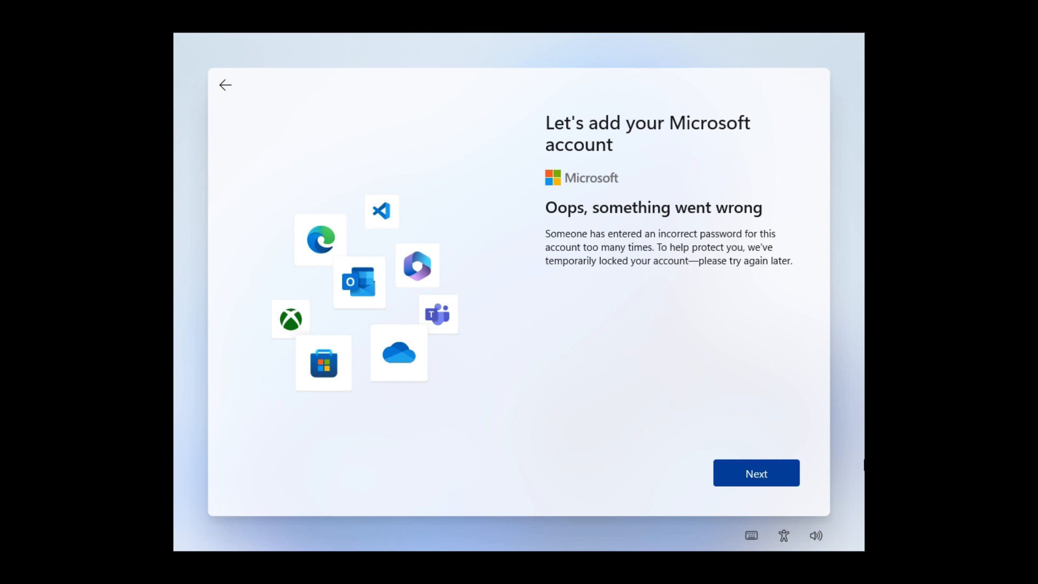
{"action": "left_click", "coordinate": [742, 476]}
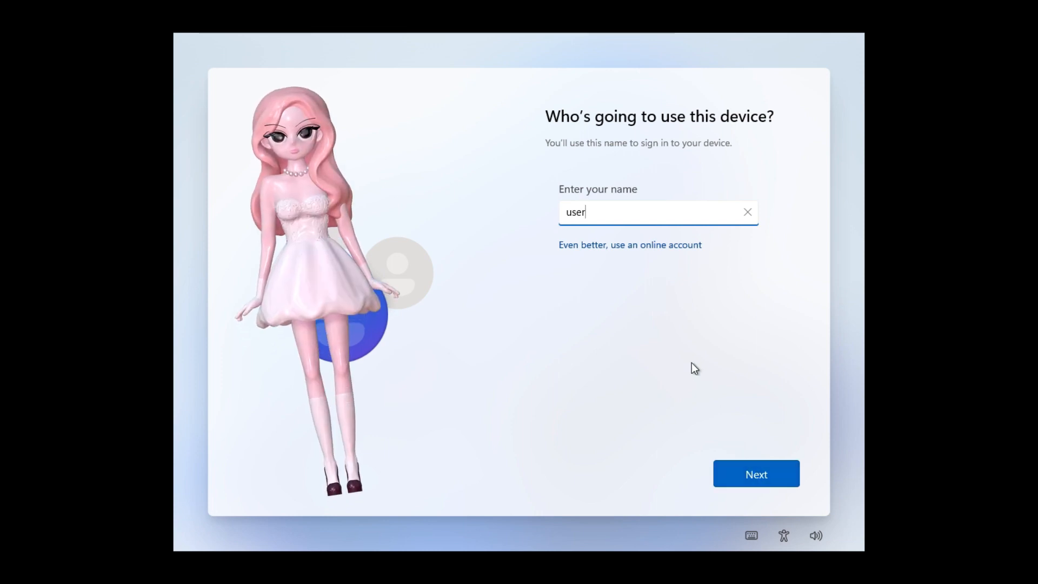
Set the local account's user name to SOLIDBugsUser
{"action": "key", "text": "ctrl+a"}
{"action": "type", "text": "SOLIDBu"}
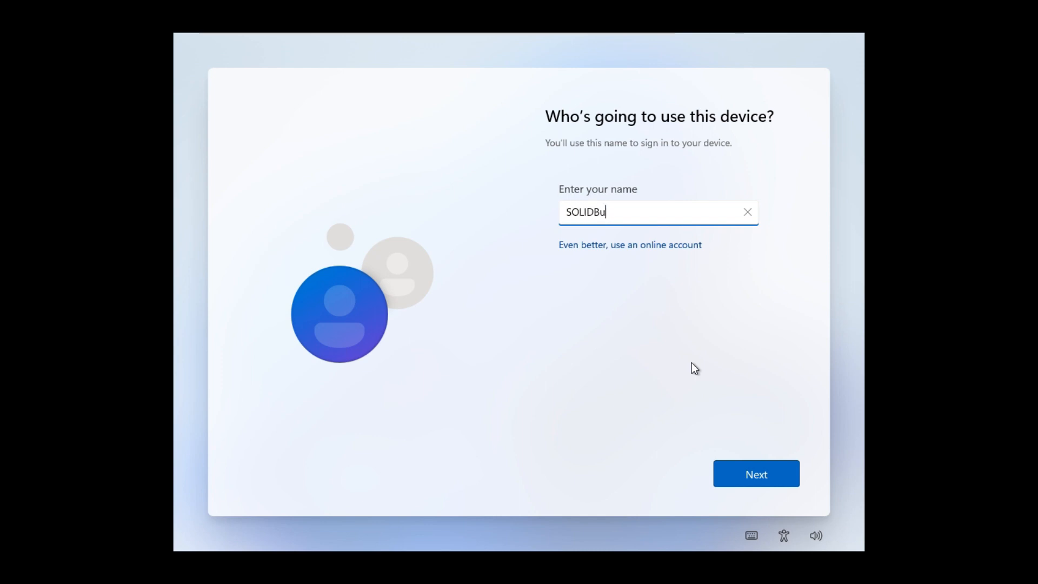
{"action": "type", "text": "gsUser"}
{"action": "left_click", "coordinate": [765, 478]}
Create and confirm the local account's password
{"action": "type", "text": "******"}
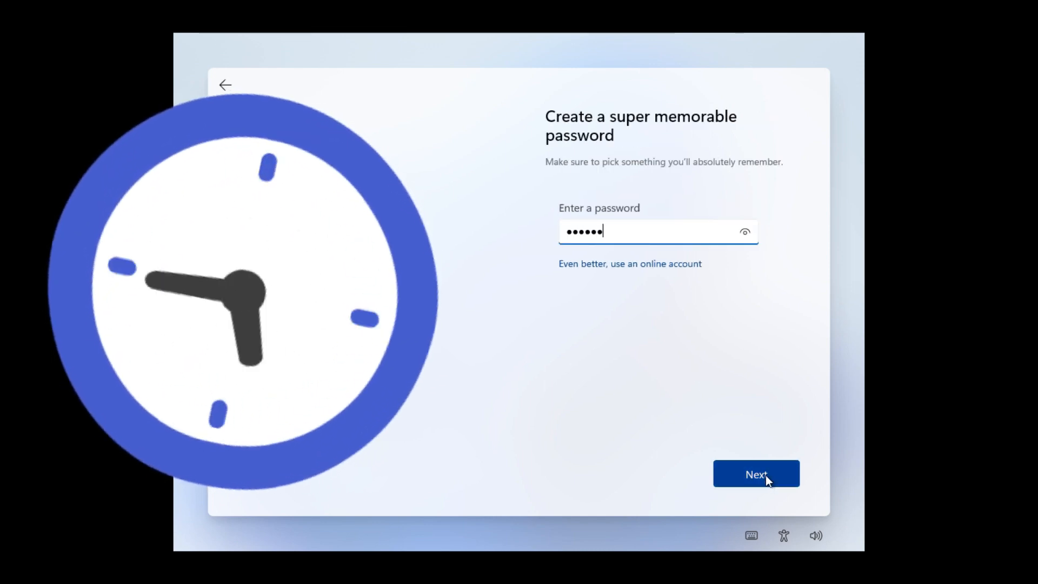
{"action": "left_click", "coordinate": [765, 476]}
{"action": "type", "text": "******"}
{"action": "left_click", "coordinate": [765, 472]}
Select the city-name question as the first security question and submit its answer
{"action": "left_click", "coordinate": [647, 264]}
{"action": "type", "text": "12345"}
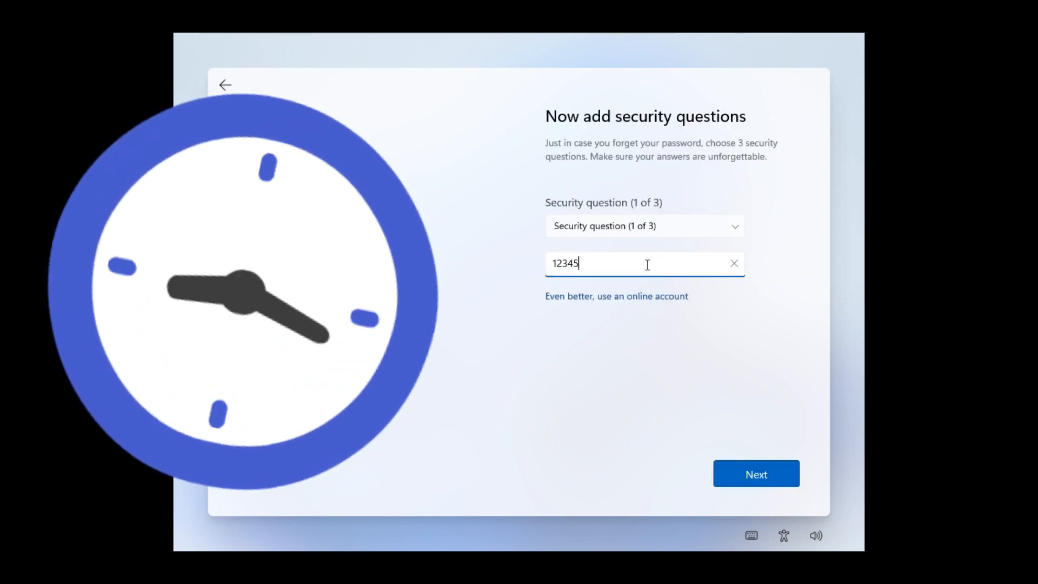
{"action": "key", "text": "BackSpace"}
{"action": "key", "text": "BackSpace"}
{"action": "left_click", "coordinate": [636, 258]}
{"action": "left_click", "coordinate": [626, 283]}
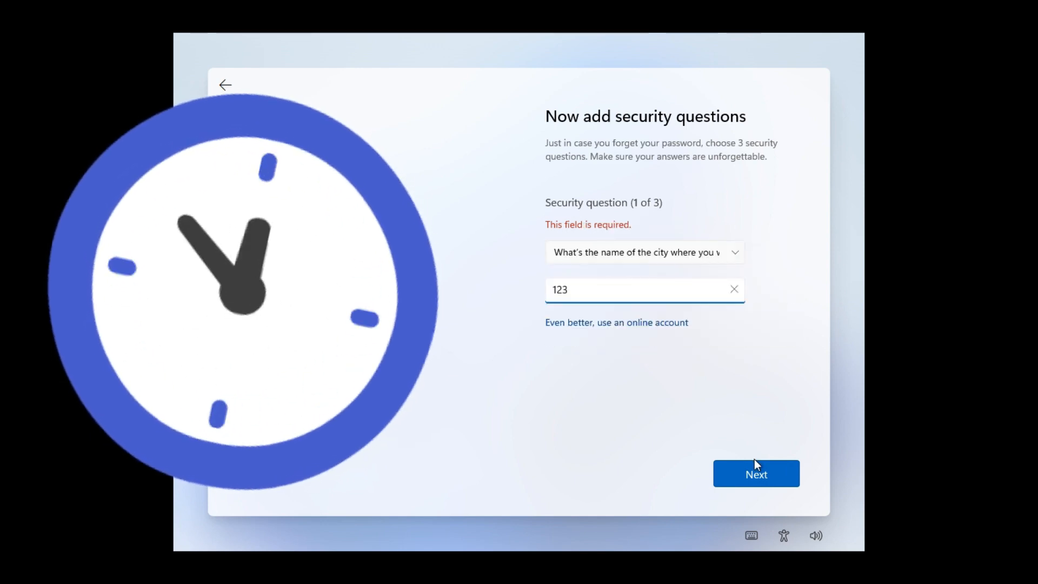
{"action": "left_click", "coordinate": [755, 466]}
Answer the second security question, and select and answer the oldest cousin's first name question as the third
{"action": "left_click", "coordinate": [634, 229]}
{"action": "left_click", "coordinate": [629, 281]}
{"action": "left_click", "coordinate": [625, 266]}
{"action": "left_click", "coordinate": [730, 469]}
{"action": "left_click", "coordinate": [627, 228]}
{"action": "left_click", "coordinate": [615, 281]}
{"action": "left_click", "coordinate": [609, 267]}
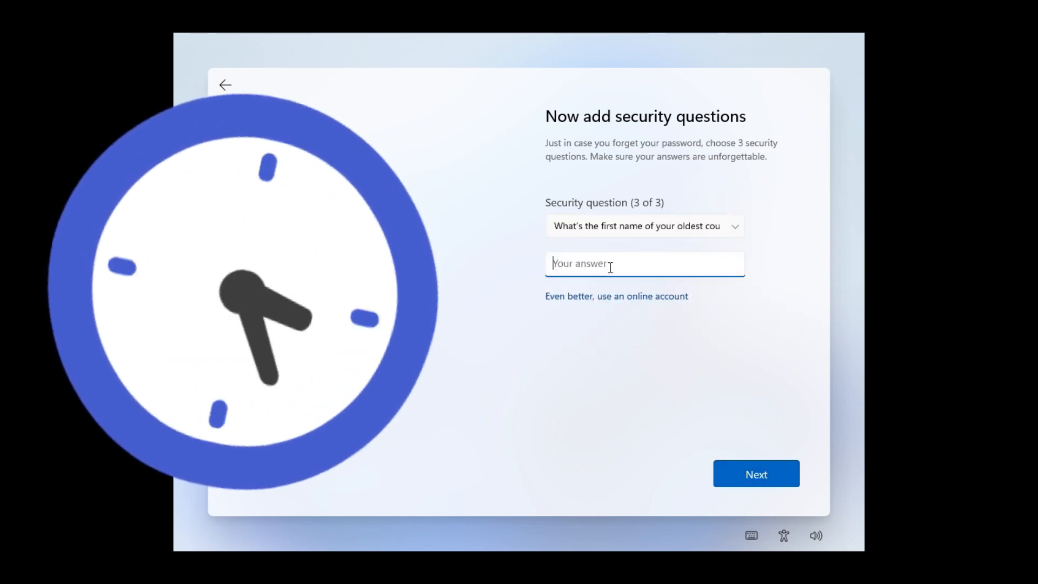
{"action": "type", "text": "123"}
{"action": "left_click", "coordinate": [750, 472]}
Go through the device's privacy settings and accept them as preset
{"action": "scroll", "coordinate": [715, 420], "scroll_direction": "down", "scroll_amount": 3}
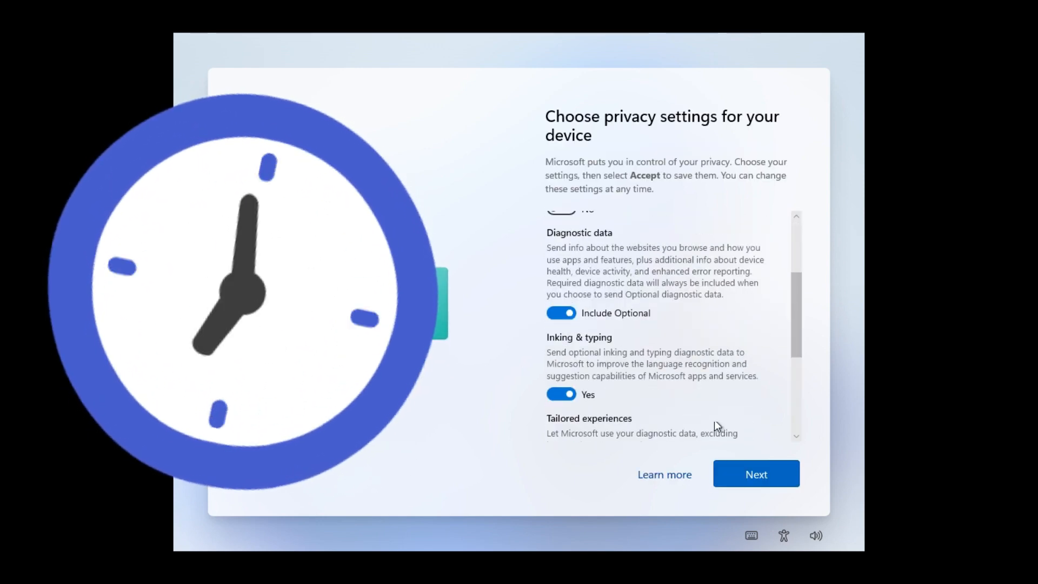
{"action": "scroll", "coordinate": [715, 420], "scroll_direction": "down", "scroll_amount": 5}
{"action": "left_click", "coordinate": [756, 474]}
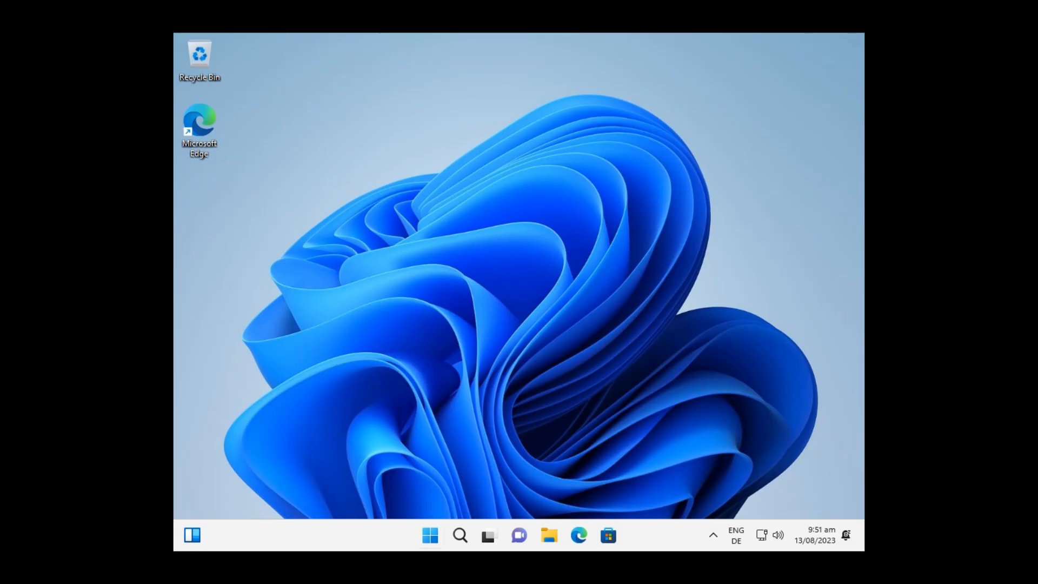
Search for "region" and open the Region control panel
{"action": "key", "text": "super"}
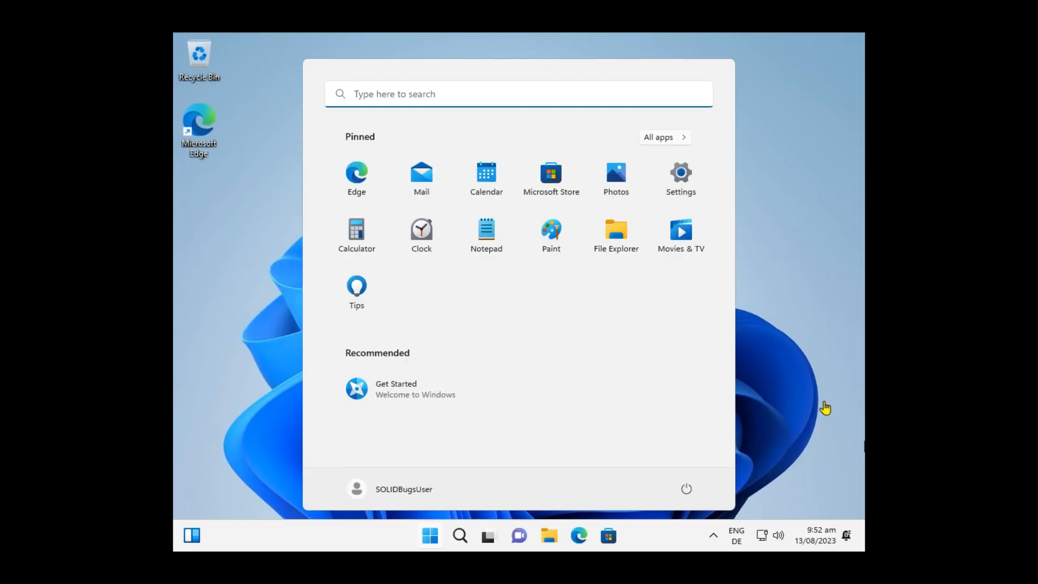
{"action": "left_click", "coordinate": [438, 96]}
{"action": "type", "text": "reg"}
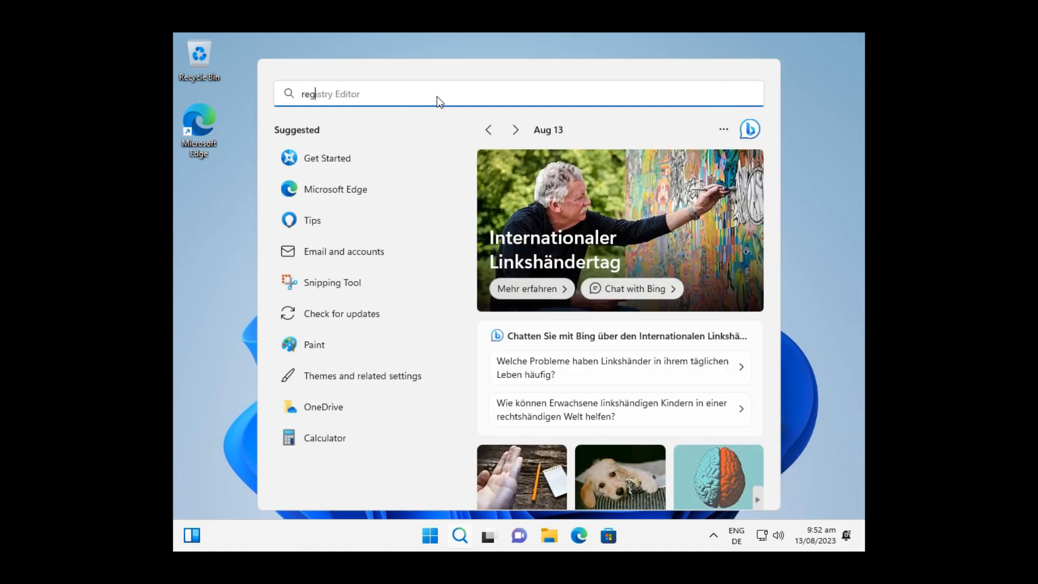
{"action": "type", "text": "ion"}
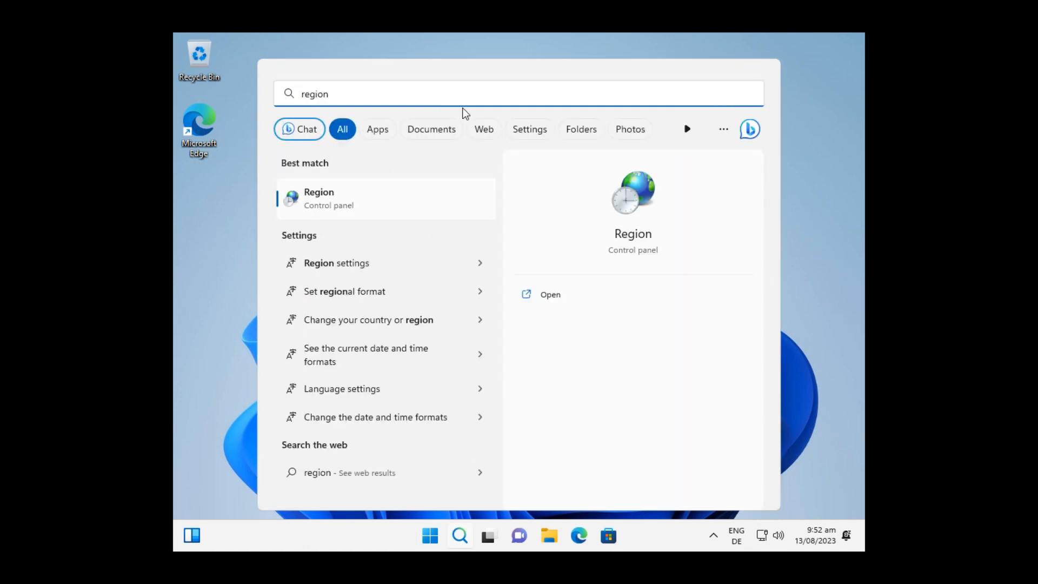
{"action": "left_click", "coordinate": [635, 237]}
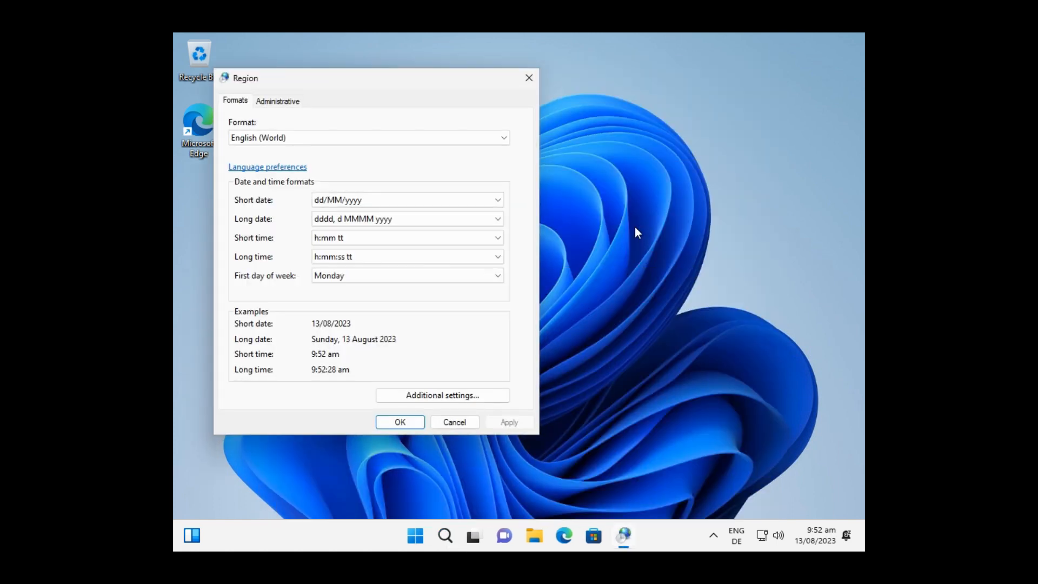
Set the regional format to German (Germany)
{"action": "left_click", "coordinate": [335, 137]}
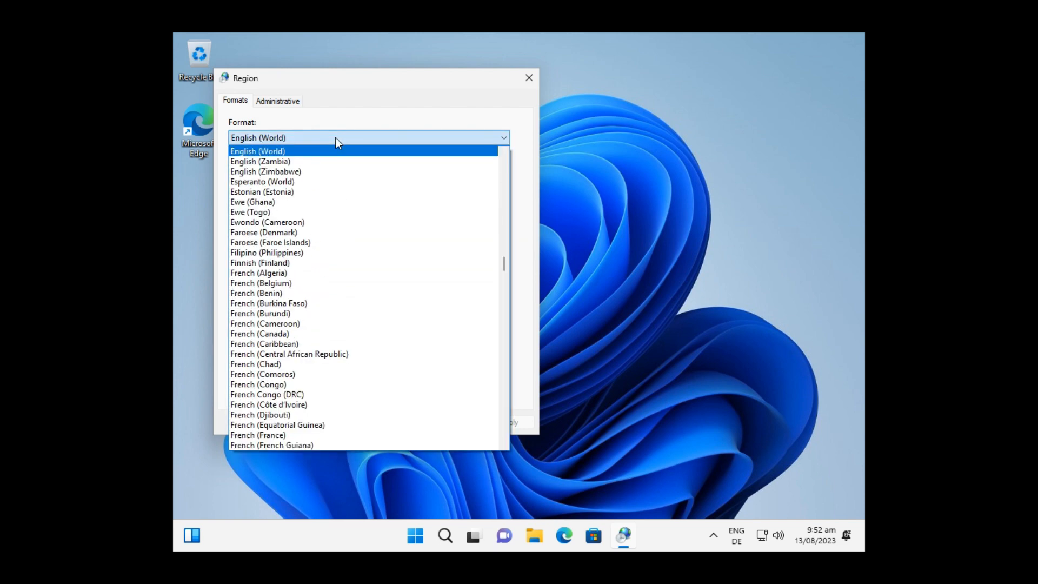
{"action": "key", "text": "r"}
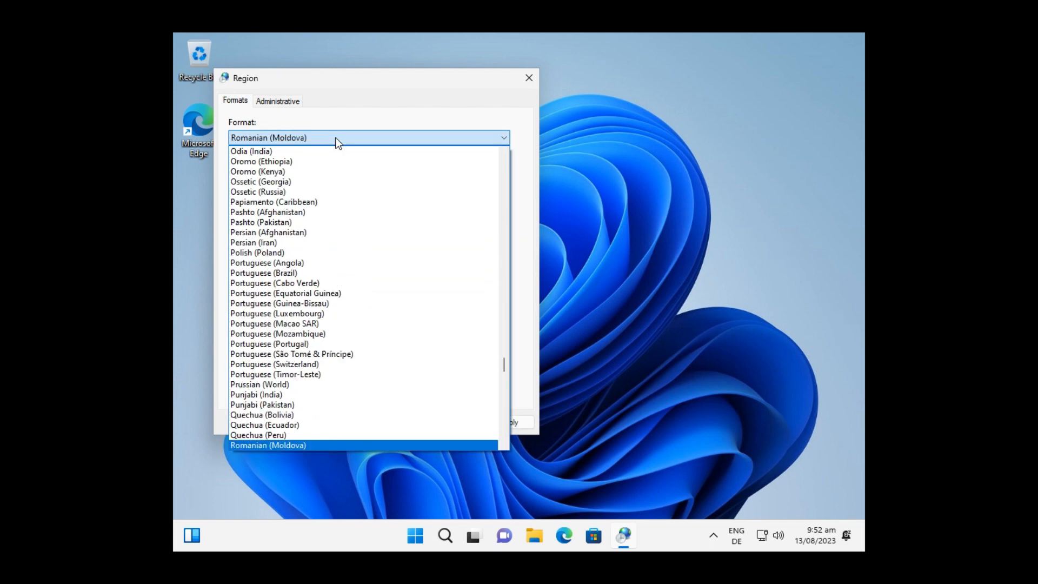
{"action": "key", "text": "g"}
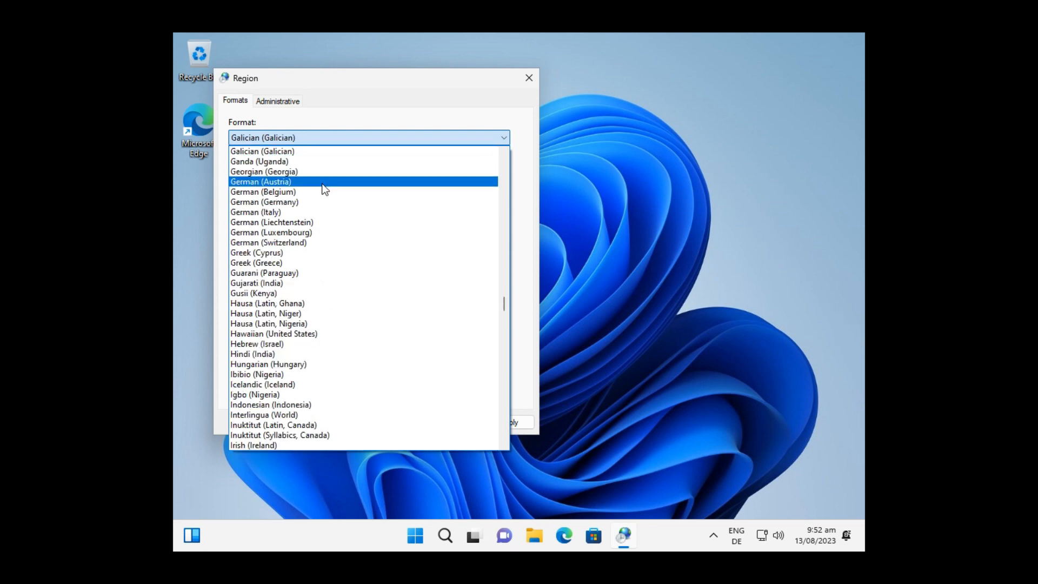
{"action": "left_click", "coordinate": [321, 202]}
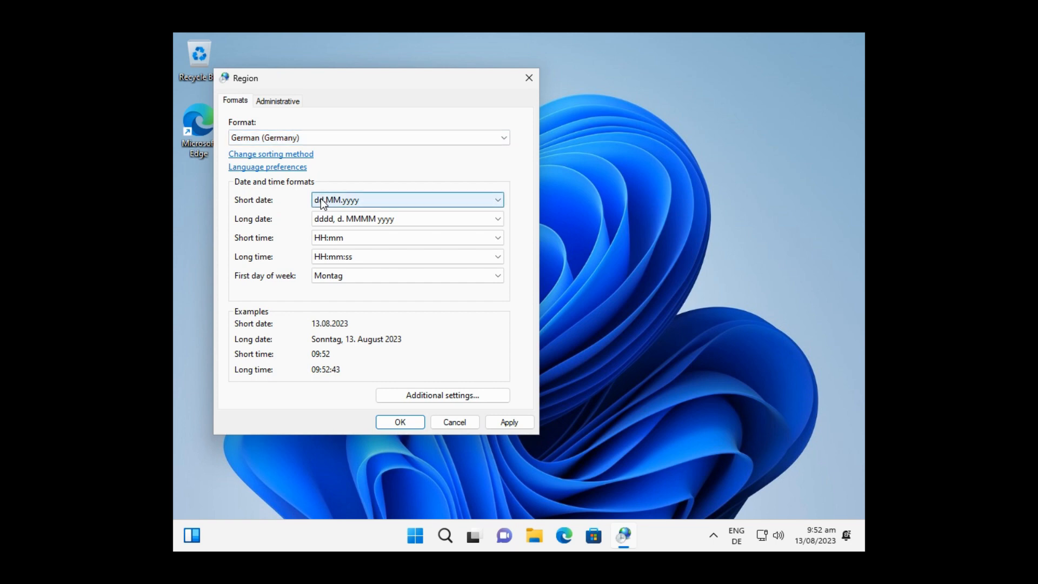